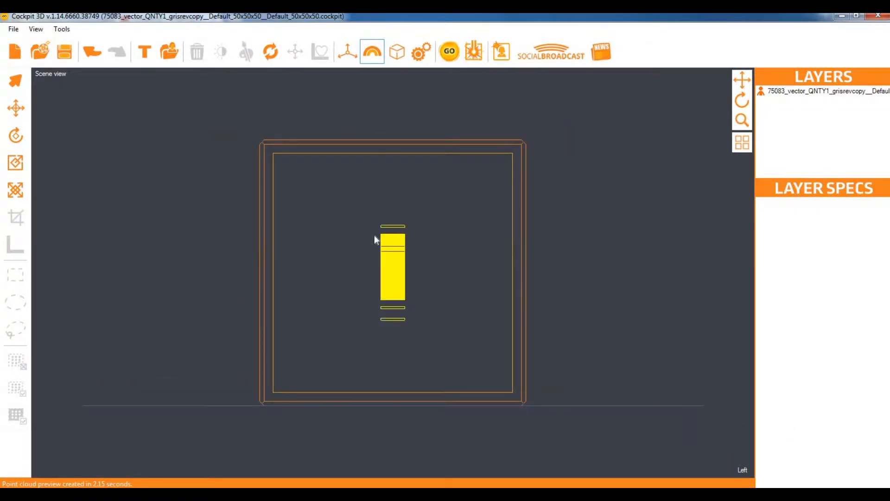
Non-uniformly scale the selected logo layer's depth to 13.6637, then orbit to check it
{"action": "left_click", "coordinate": [783, 92]}
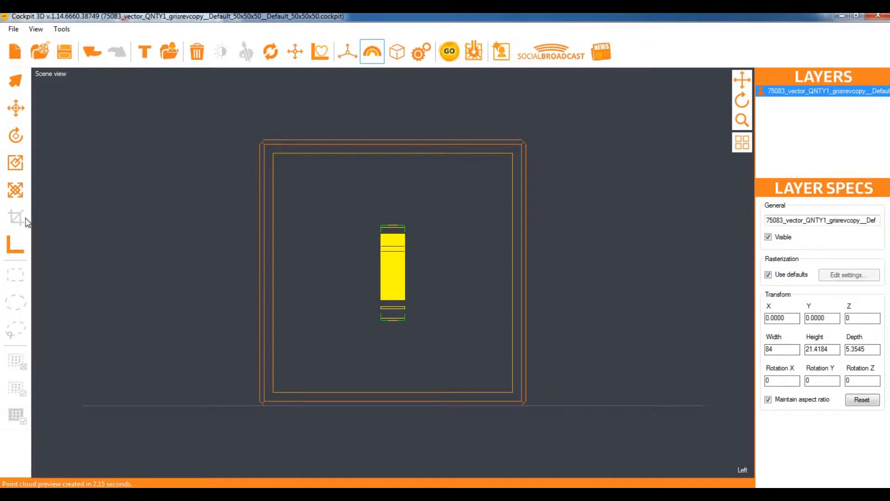
{"action": "left_click", "coordinate": [13, 191]}
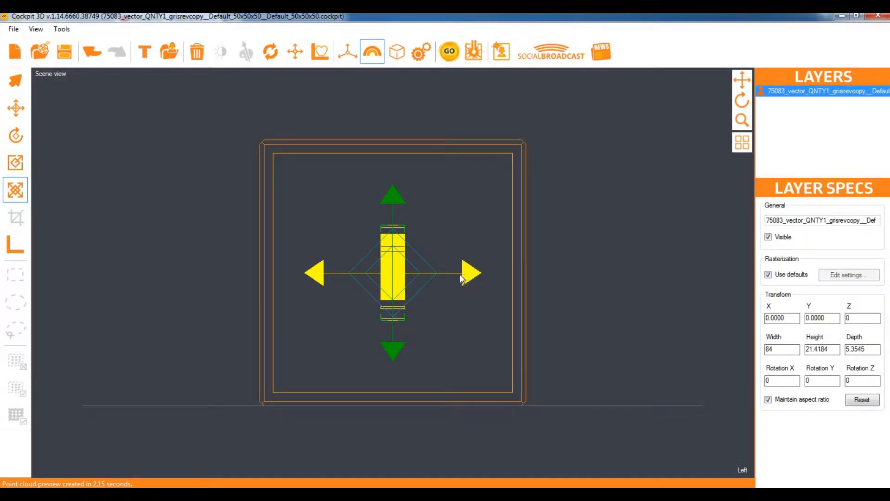
{"action": "left_click_drag", "start_coordinate": [461, 278], "coordinate": [487, 278]}
{"action": "left_click_drag", "start_coordinate": [741, 101], "coordinate": [741, 101]}
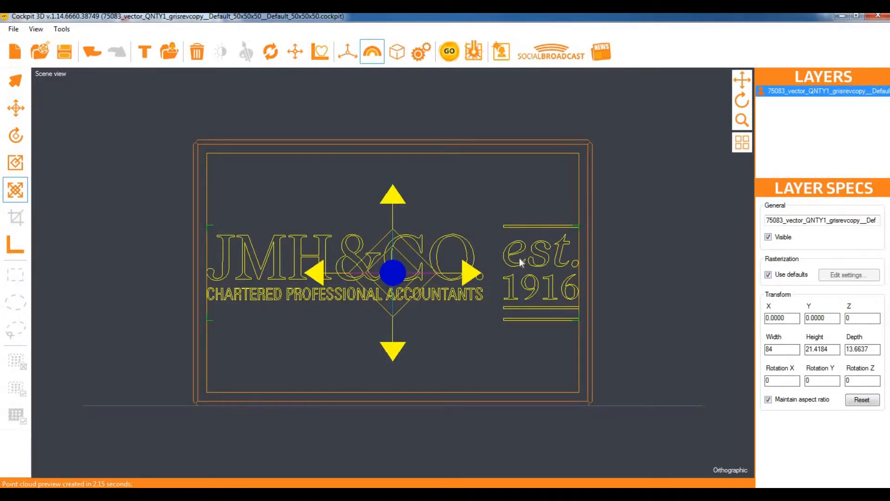
{"action": "mouse_move", "coordinate": [741, 100]}
{"action": "left_mouse_down"}
{"action": "mouse_move", "coordinate": [615, 102]}
{"action": "mouse_move", "coordinate": [726, 111]}
{"action": "mouse_move", "coordinate": [742, 101]}
{"action": "left_mouse_up"}
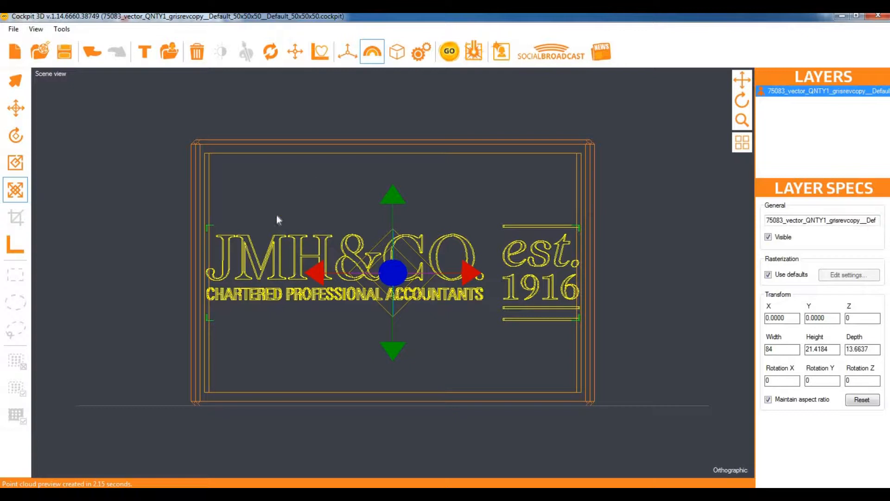
Save the current vector rasterizer defaults in the scene's point cloud settings
{"action": "left_click", "coordinate": [421, 52]}
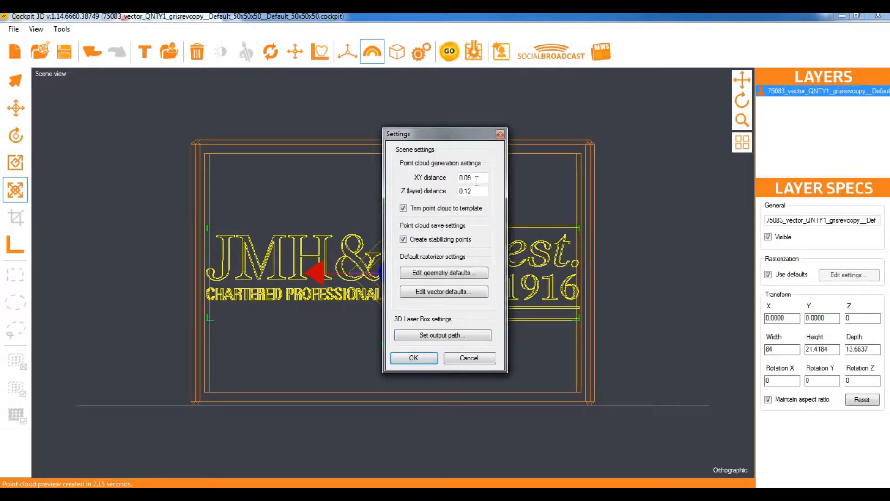
{"action": "left_click_drag", "start_coordinate": [478, 180], "coordinate": [440, 194]}
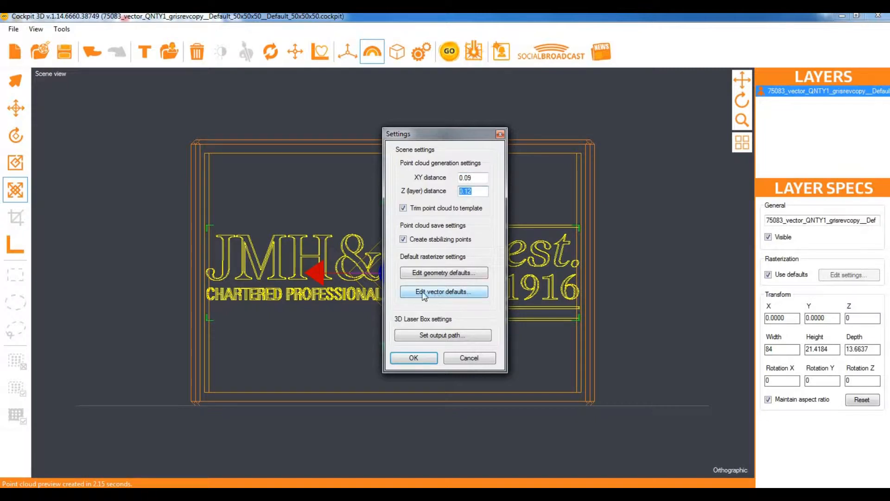
{"action": "left_click", "coordinate": [440, 292]}
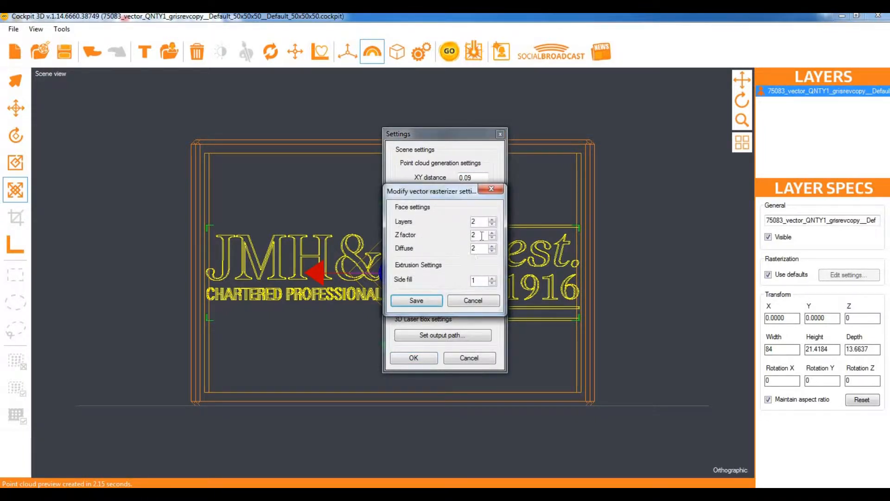
{"action": "left_click_drag", "start_coordinate": [480, 222], "coordinate": [470, 248]}
{"action": "left_click", "coordinate": [425, 303]}
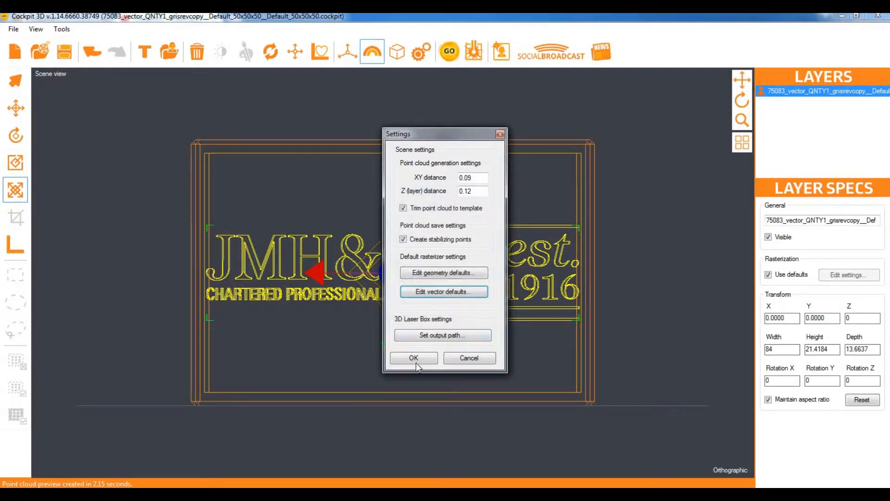
{"action": "left_click", "coordinate": [413, 358]}
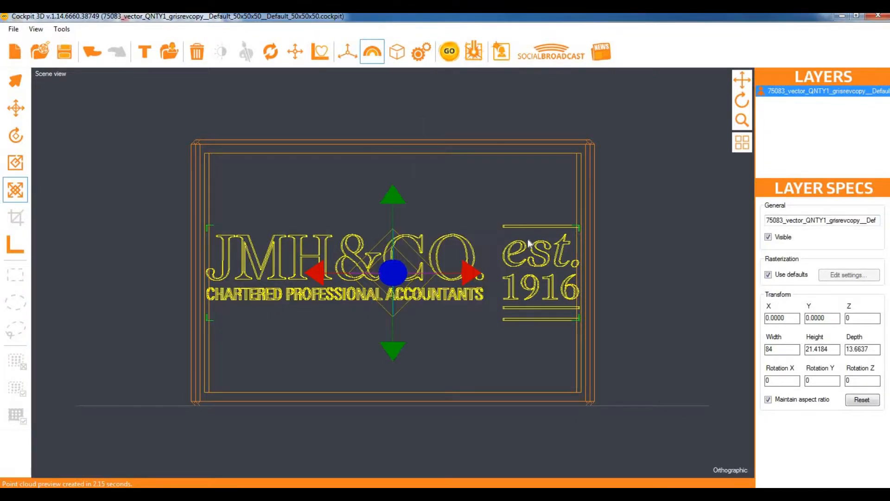
Generate the logo's point cloud (1,399,449 points) and inspect it in 3D
{"action": "left_click", "coordinate": [449, 52]}
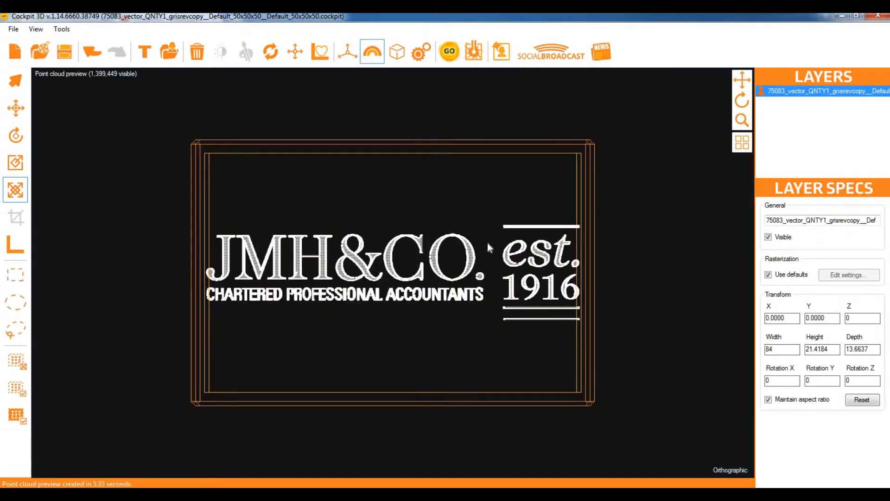
{"action": "scroll", "coordinate": [649, 211], "scroll_direction": "up", "scroll_amount": 5}
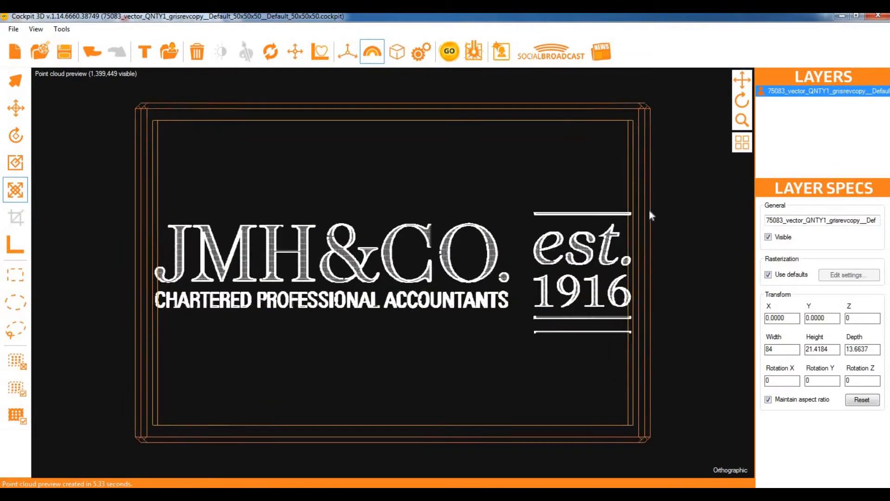
{"action": "middle_click_drag", "start_coordinate": [649, 210], "coordinate": [731, 116]}
{"action": "scroll", "coordinate": [686, 140], "scroll_direction": "up", "scroll_amount": 1}
{"action": "scroll", "coordinate": [685, 140], "scroll_direction": "down", "scroll_amount": 1}
{"action": "scroll", "coordinate": [685, 140], "scroll_direction": "down", "scroll_amount": 3}
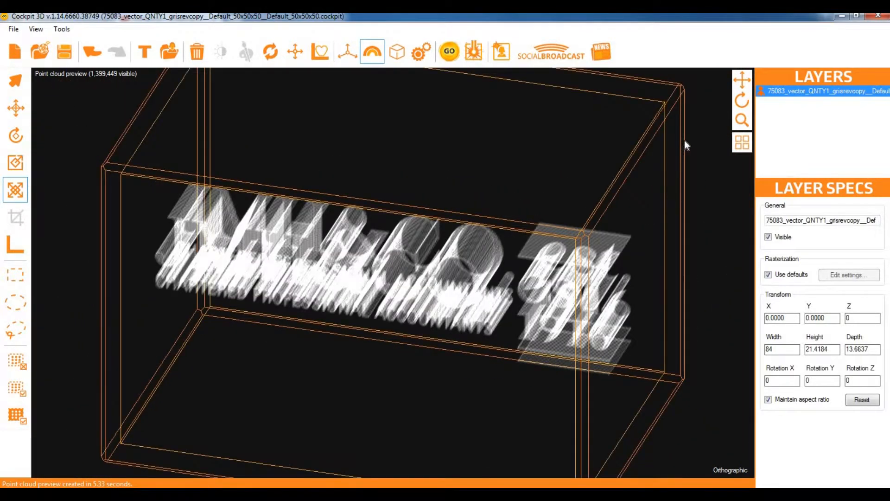
{"action": "scroll", "coordinate": [684, 141], "scroll_direction": "up", "scroll_amount": 1}
{"action": "scroll", "coordinate": [684, 140], "scroll_direction": "up", "scroll_amount": 1}
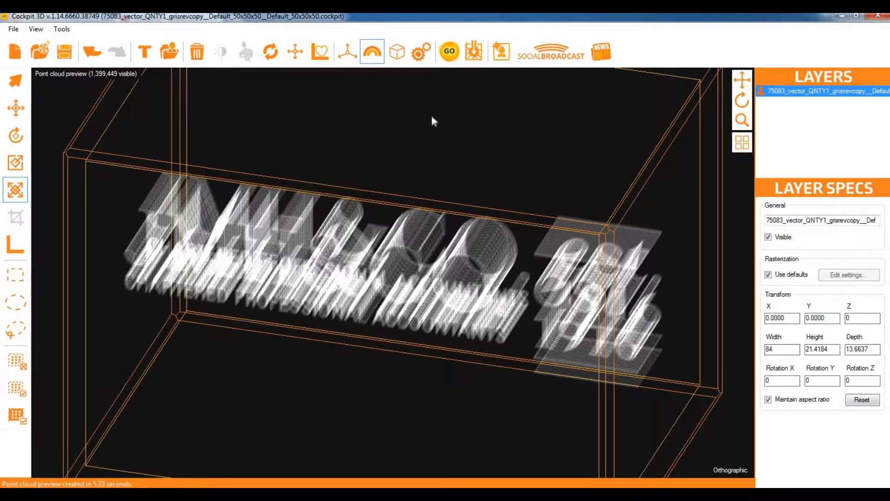
Raise the vector rasterizer side fill to 4 and save the defaults
{"action": "left_click", "coordinate": [421, 51]}
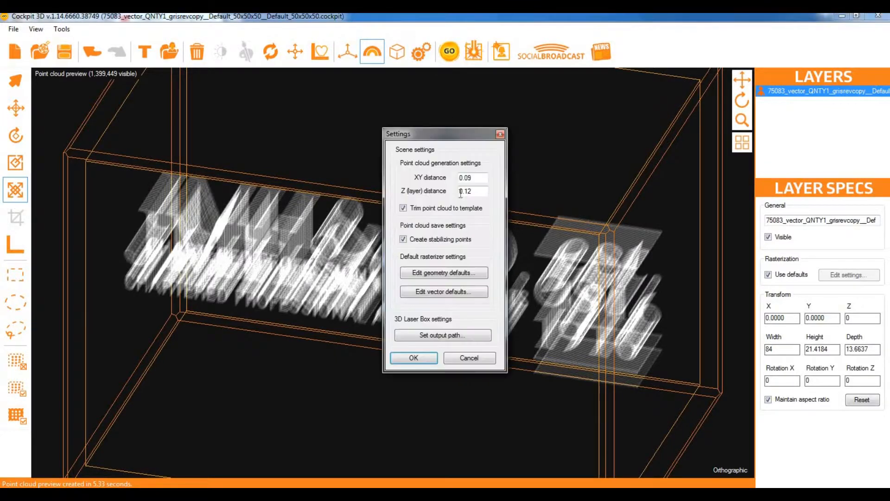
{"action": "left_click", "coordinate": [466, 292]}
{"action": "double_click", "coordinate": [475, 281]}
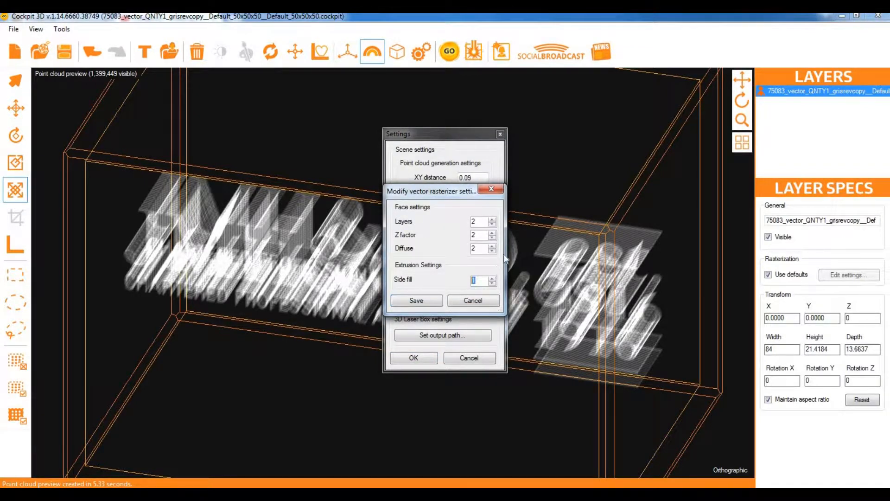
{"action": "left_click", "coordinate": [493, 278]}
{"action": "left_click", "coordinate": [493, 278]}
{"action": "left_click", "coordinate": [492, 278]}
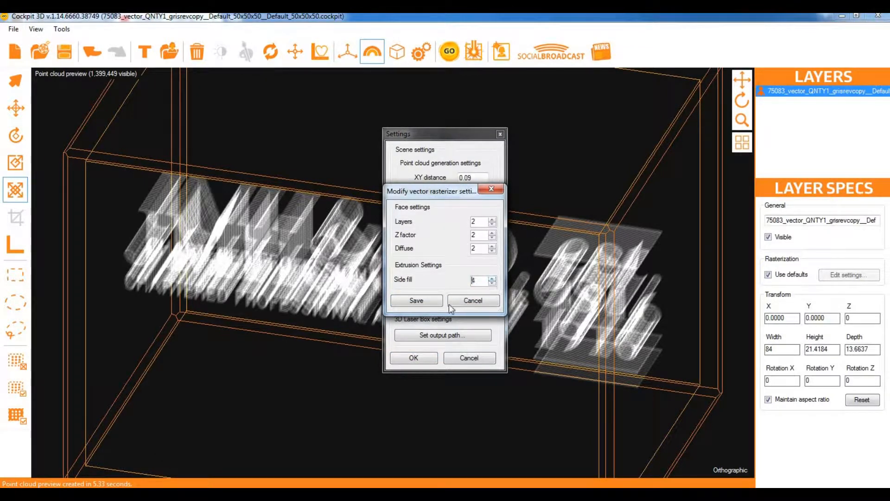
{"action": "left_click", "coordinate": [416, 300]}
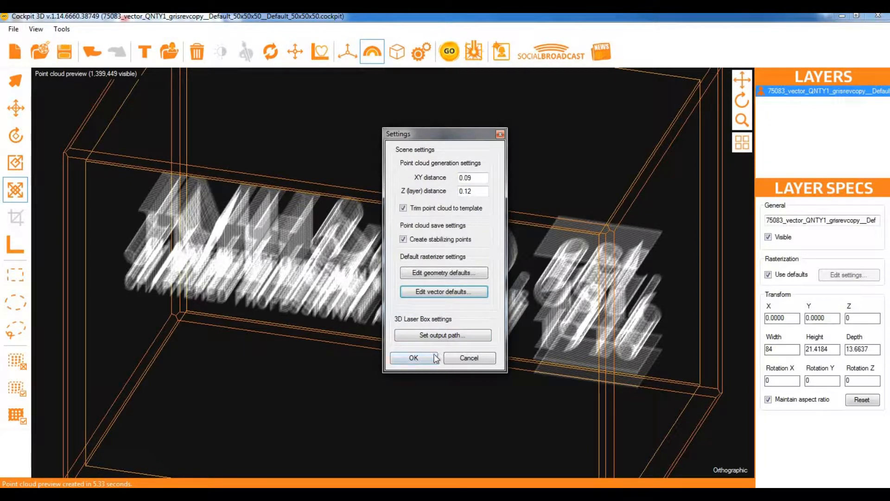
{"action": "left_click", "coordinate": [413, 358]}
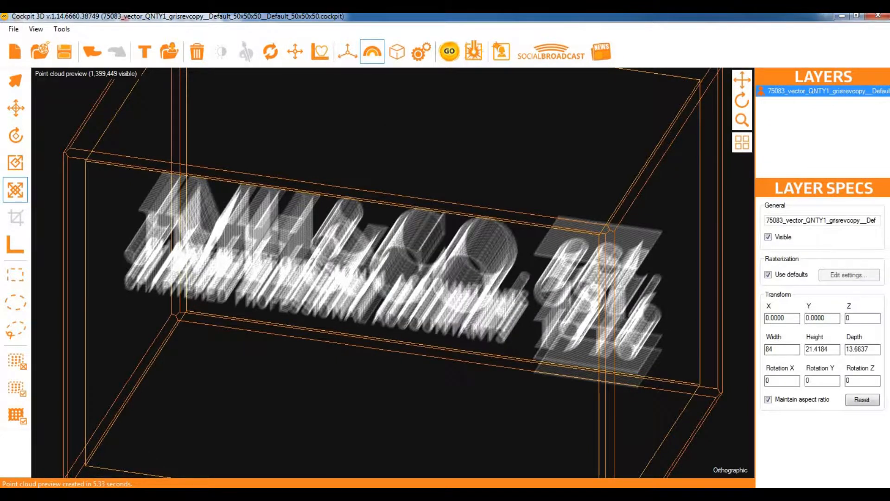
Regenerate the point cloud (3,480,477 points) and return to a zoomed-out front view
{"action": "left_click", "coordinate": [448, 53]}
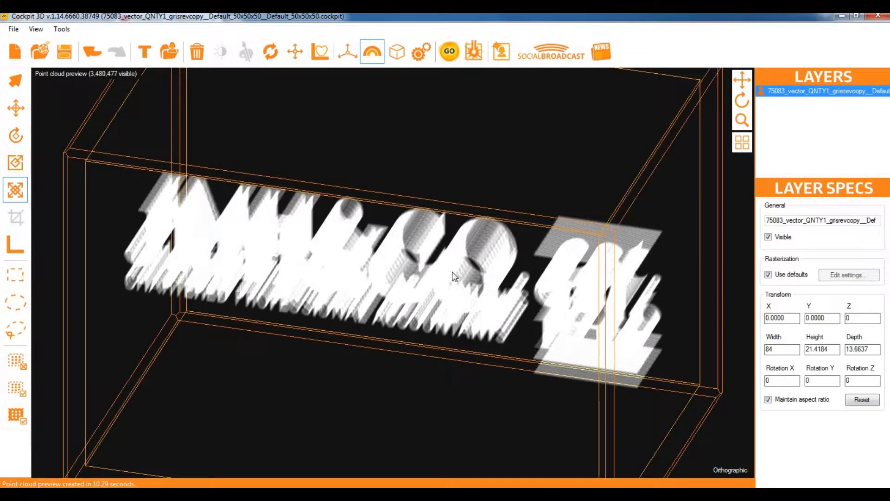
{"action": "left_click", "coordinate": [742, 101]}
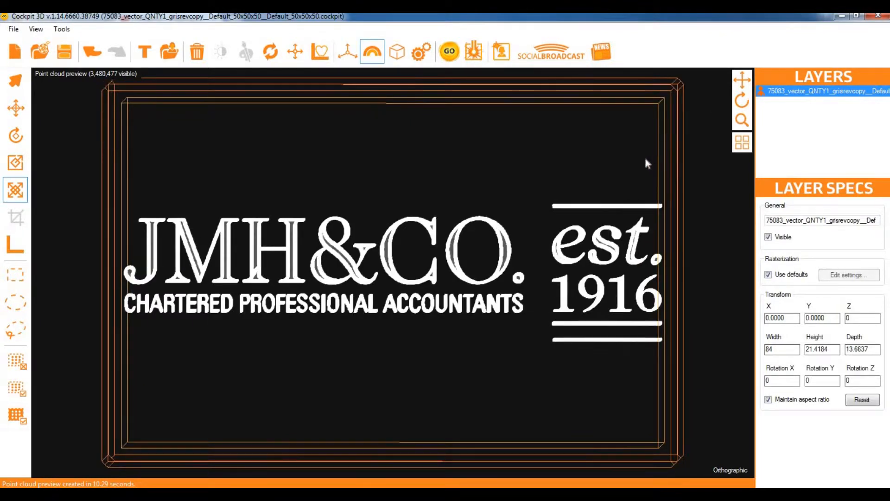
{"action": "scroll", "coordinate": [647, 163], "scroll_direction": "down", "scroll_amount": 3}
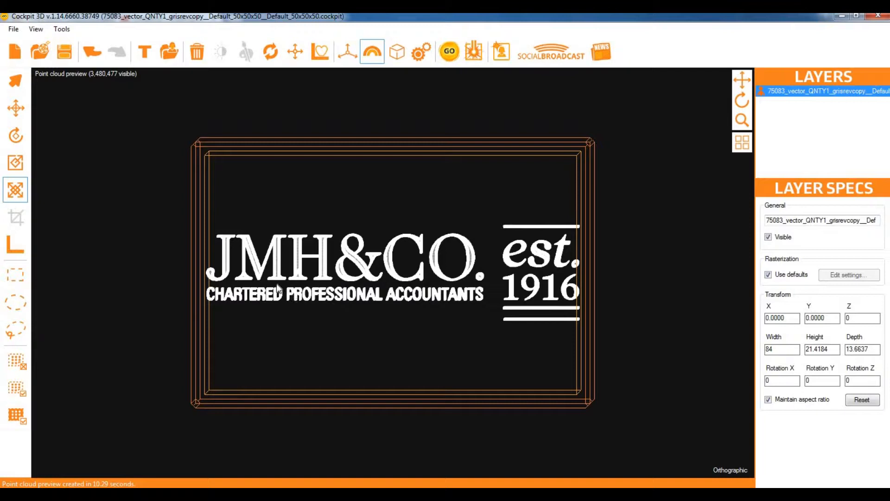
Hide the CHARTERED PROFESSIONAL ACCOUNTANTS points and add the remaining 2,670,719 points as a scene layer
{"action": "left_click", "coordinate": [16, 275]}
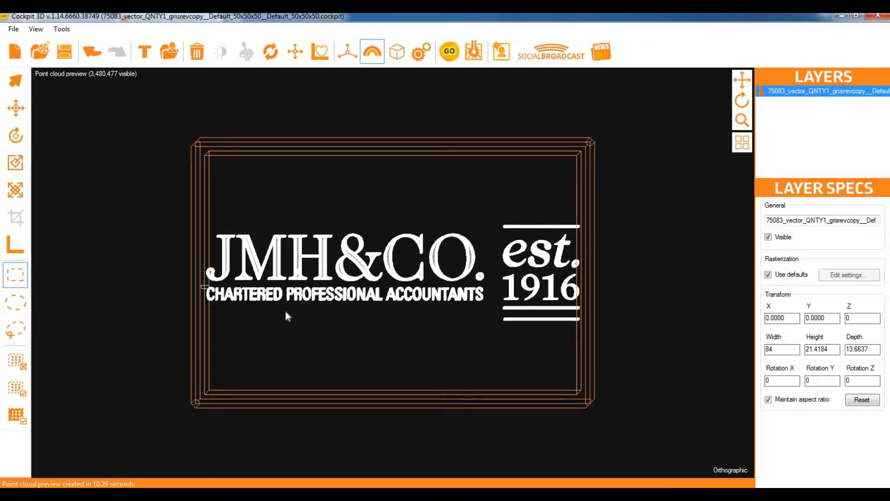
{"action": "left_click_drag", "start_coordinate": [286, 314], "coordinate": [488, 345]}
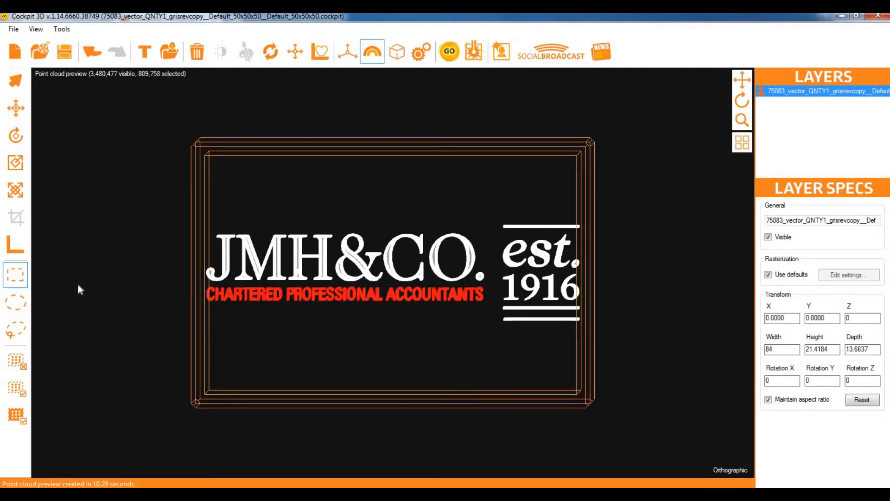
{"action": "left_click", "coordinate": [17, 361]}
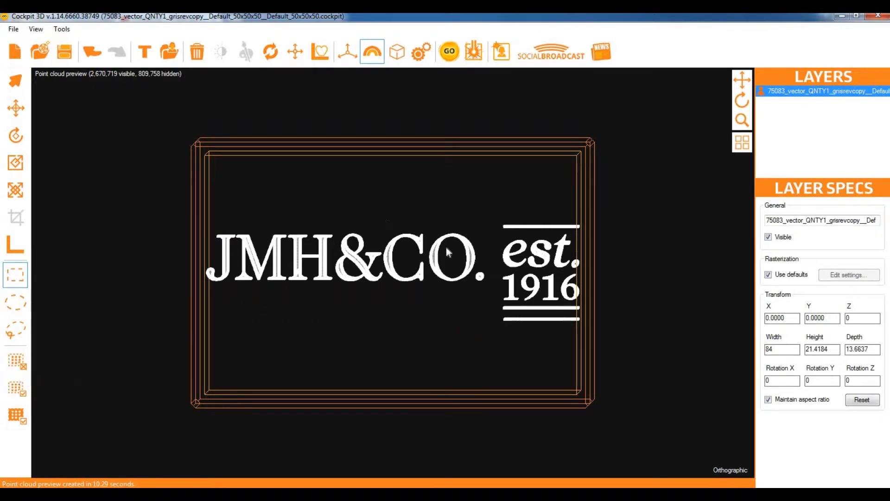
{"action": "left_click", "coordinate": [62, 29]}
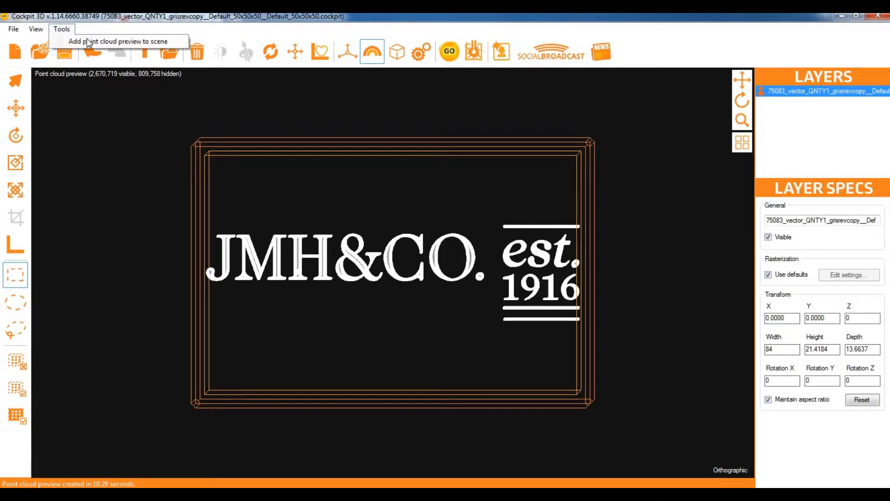
{"action": "left_click", "coordinate": [107, 40]}
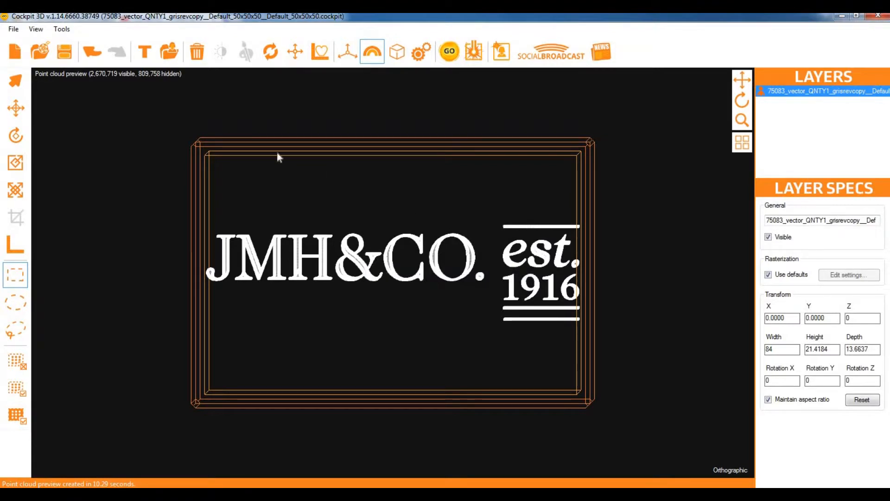
From the Left view, shrink the vector logo's depth to 4.3474 and rasterize the scene again
{"action": "left_click", "coordinate": [76, 75]}
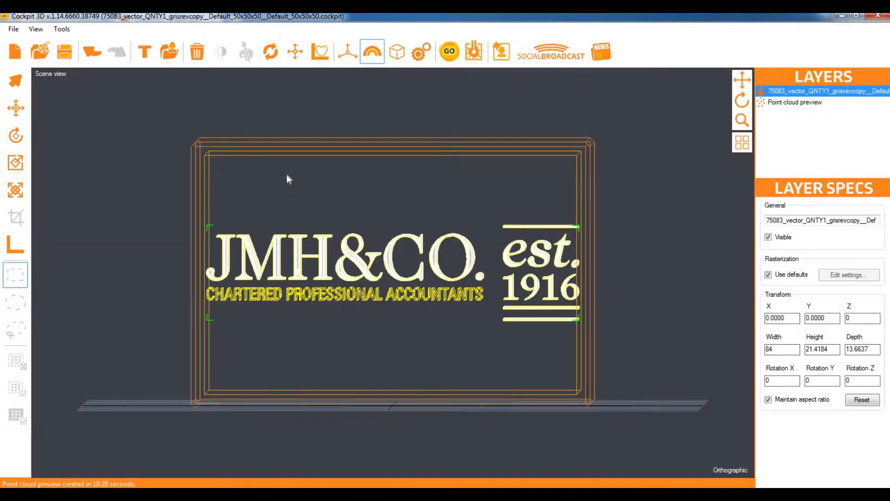
{"action": "left_click", "coordinate": [732, 469]}
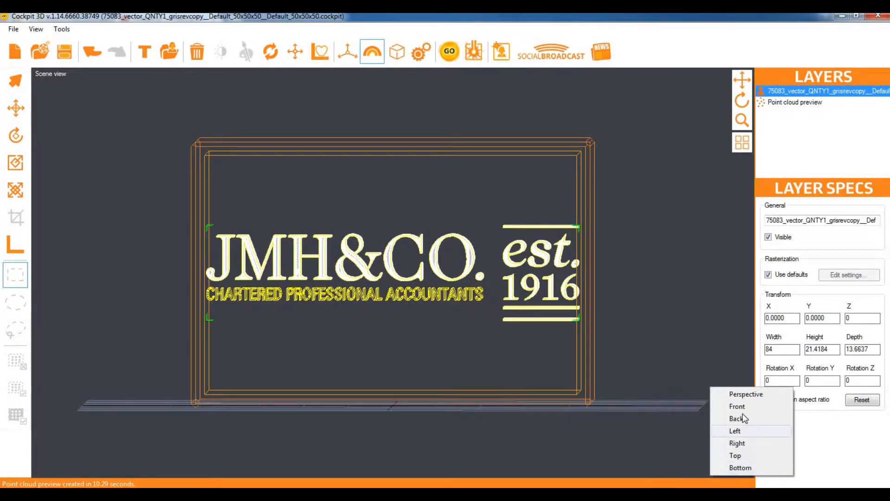
{"action": "left_click", "coordinate": [735, 431]}
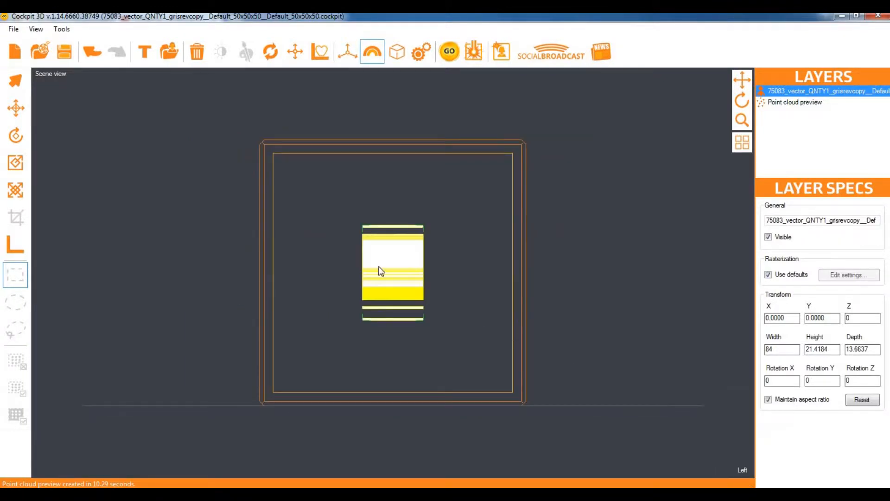
{"action": "left_click", "coordinate": [15, 190]}
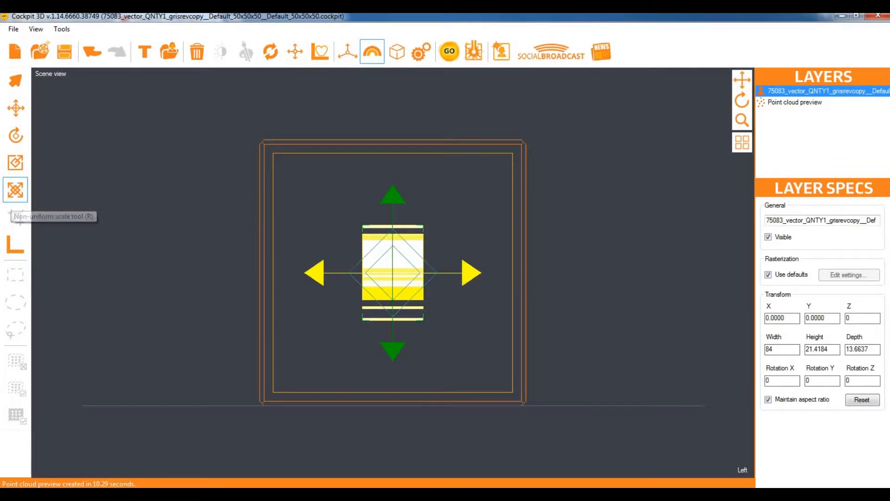
{"action": "left_click_drag", "start_coordinate": [400, 316], "coordinate": [445, 276]}
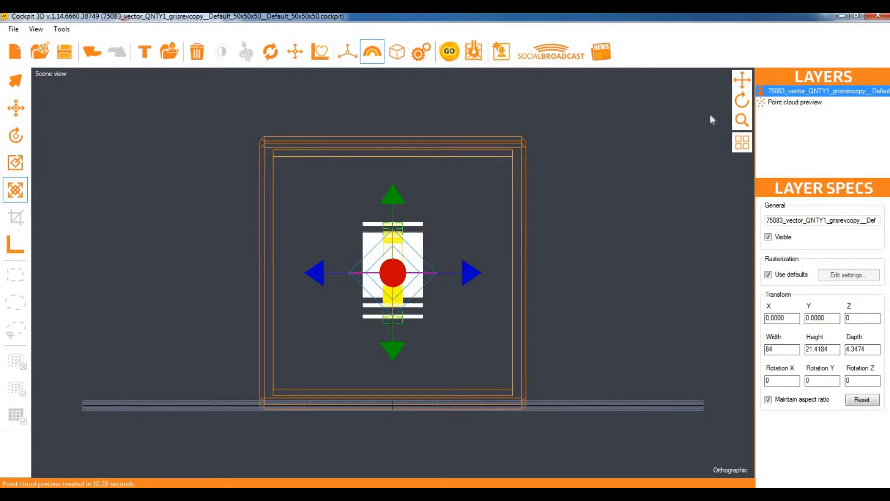
{"action": "left_click", "coordinate": [770, 103]}
{"action": "left_click", "coordinate": [449, 51]}
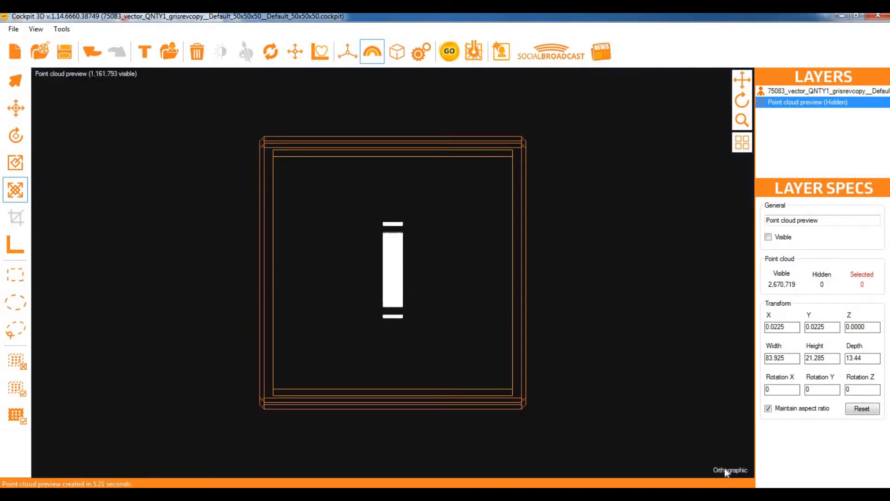
In the Front view, hide the JMH&CO. and est. 1916 points
{"action": "left_click", "coordinate": [724, 469]}
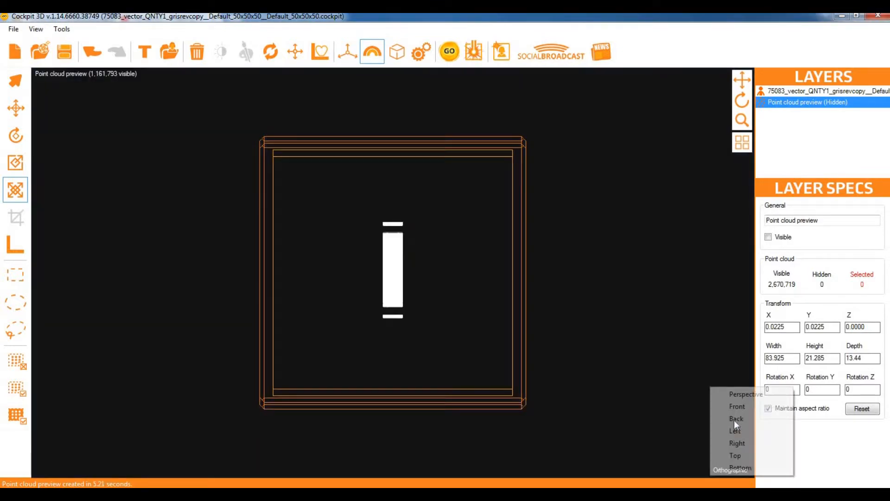
{"action": "left_click", "coordinate": [736, 406]}
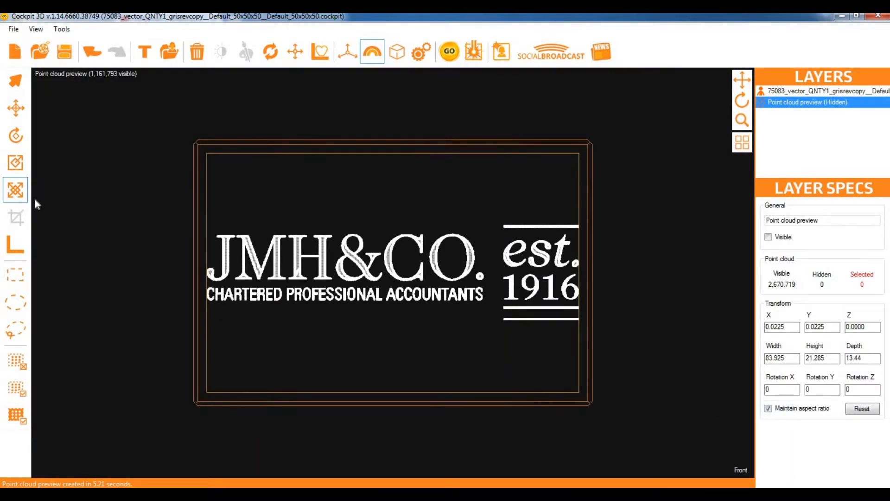
{"action": "left_click", "coordinate": [24, 274]}
{"action": "left_click_drag", "start_coordinate": [183, 210], "coordinate": [497, 283]}
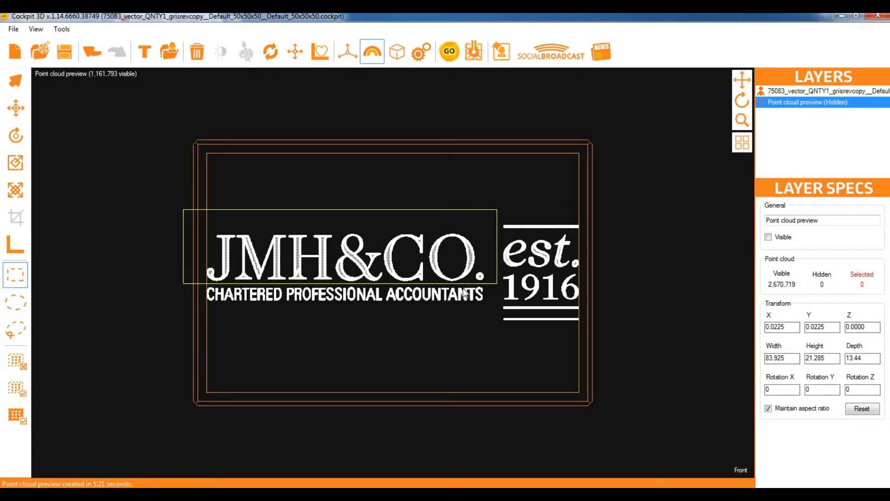
{"action": "left_click", "coordinate": [15, 361]}
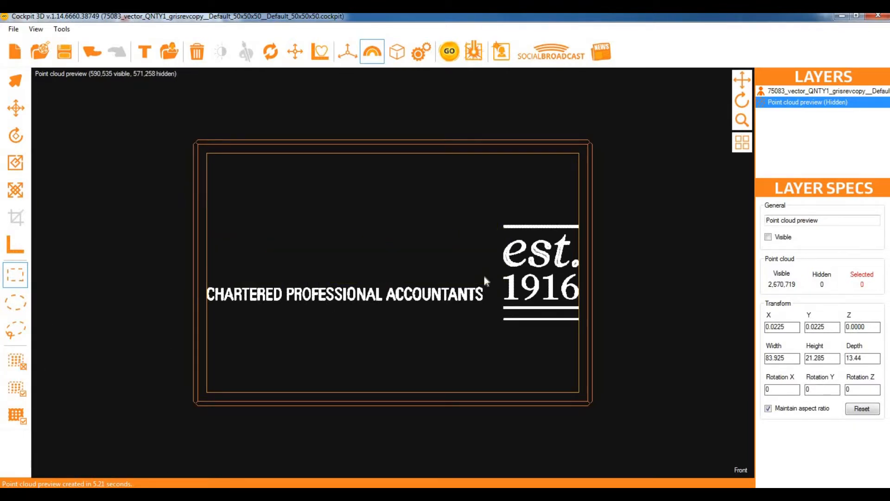
{"action": "left_click_drag", "start_coordinate": [496, 196], "coordinate": [643, 382]}
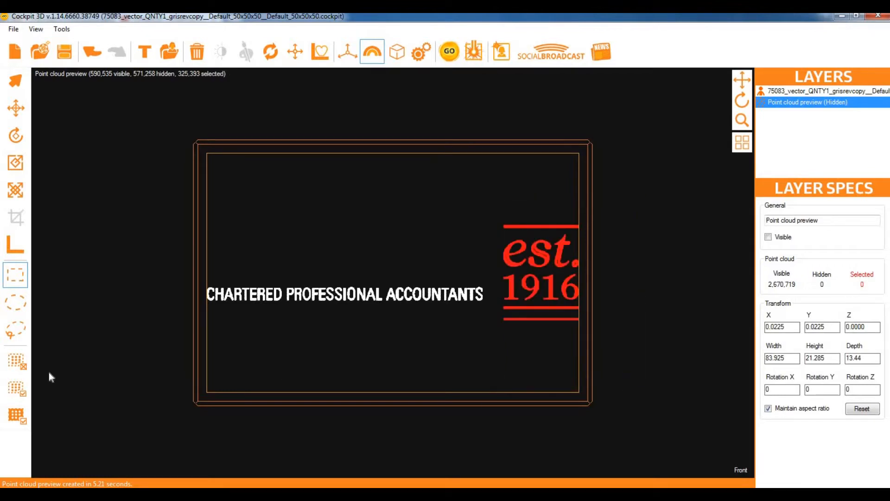
{"action": "left_click", "coordinate": [21, 362]}
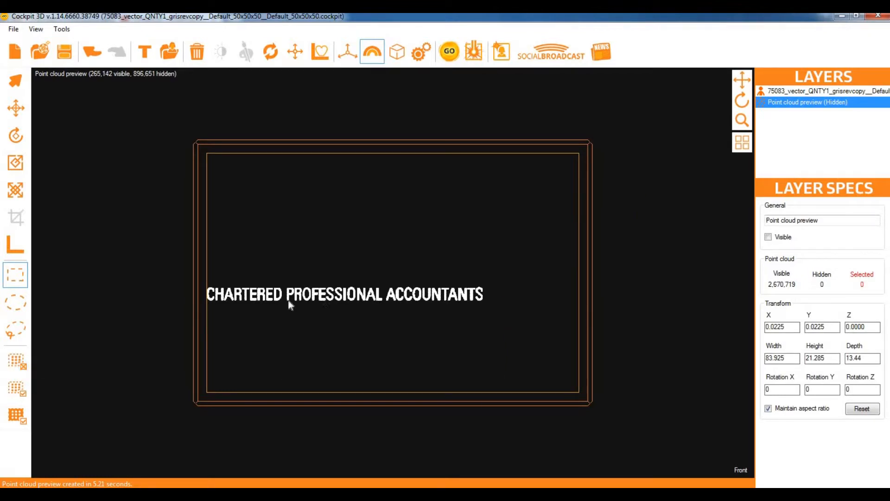
Add the remaining 265,142 tagline points to the scene as a second point cloud layer
{"action": "left_click", "coordinate": [62, 28]}
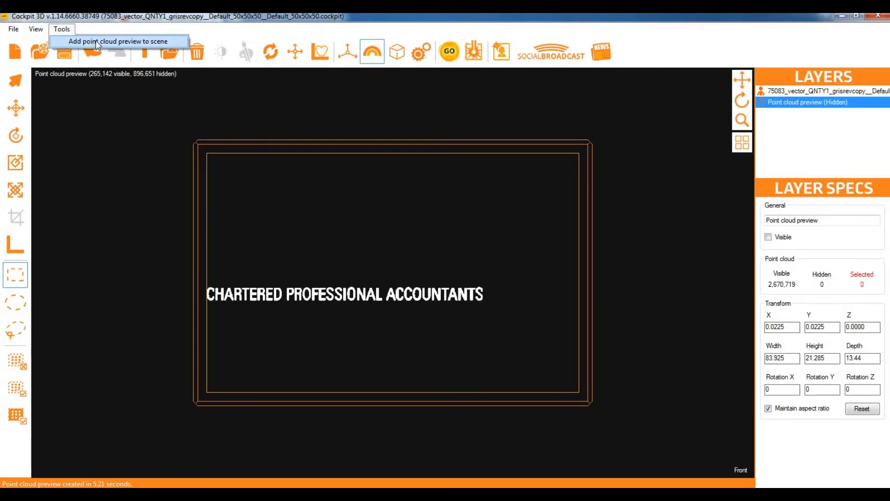
{"action": "left_click", "coordinate": [97, 44]}
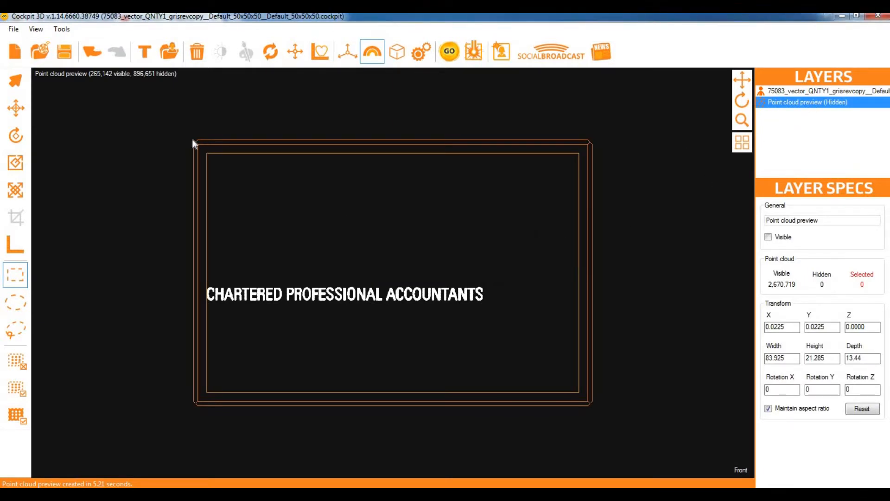
{"action": "left_click", "coordinate": [85, 75]}
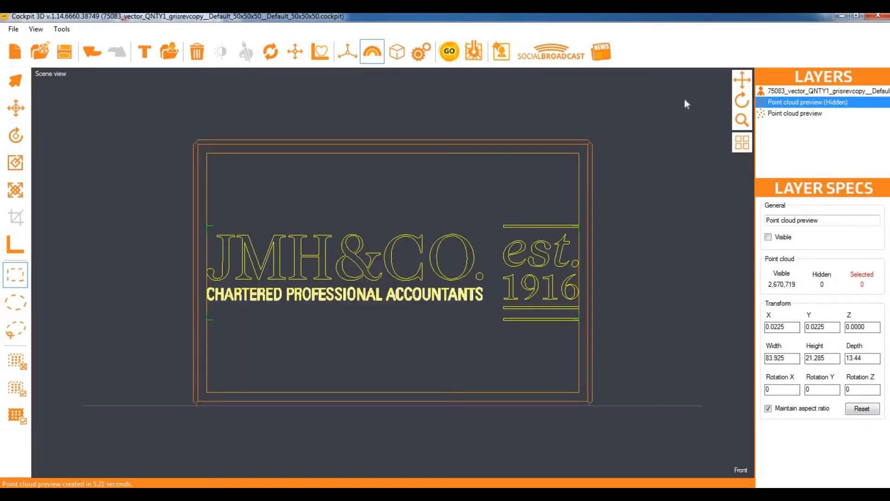